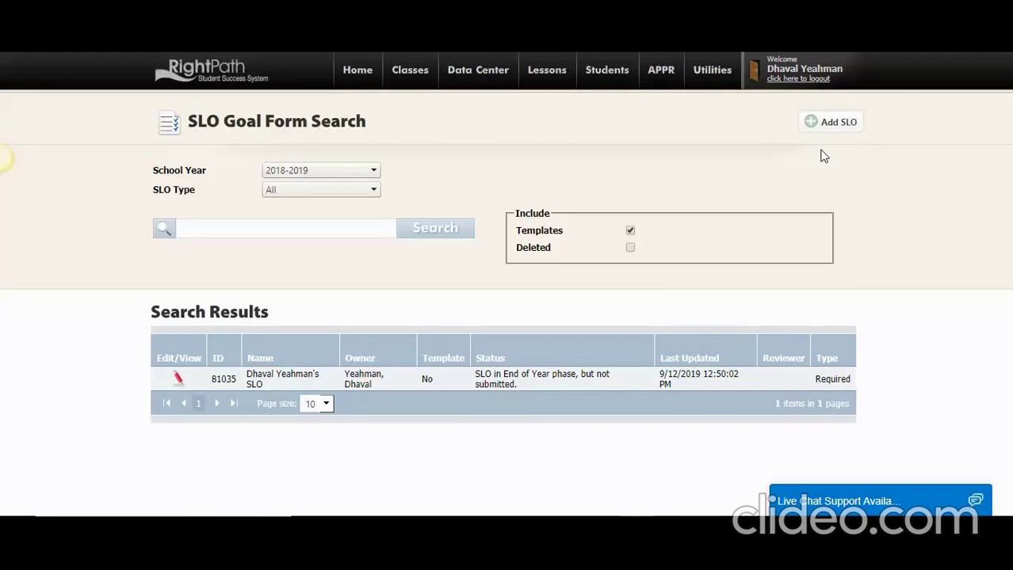
Add a new SLO named "Math" with the SLO type Required.
{"action": "left_click", "coordinate": [834, 127]}
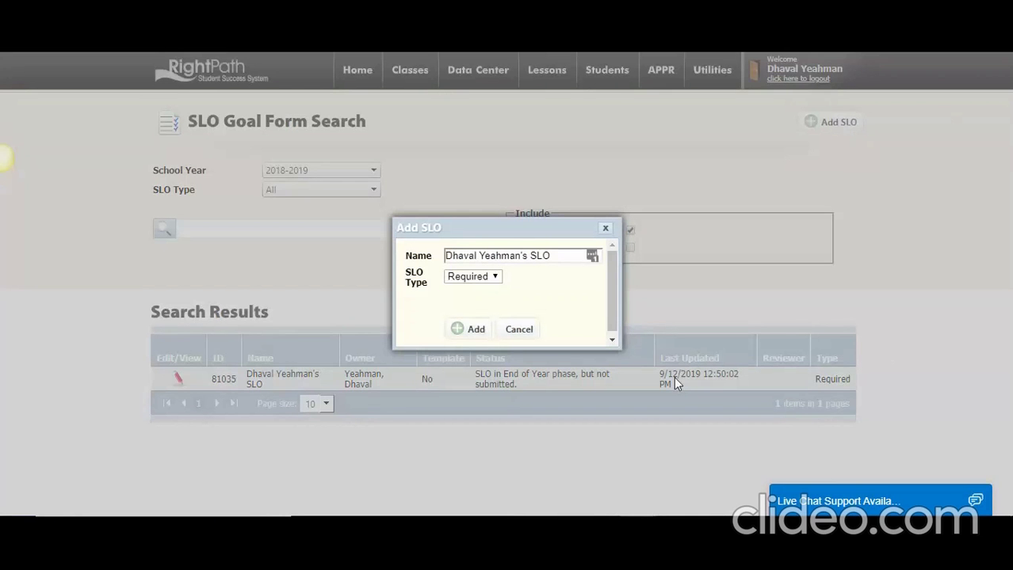
{"action": "triple_click", "coordinate": [542, 255]}
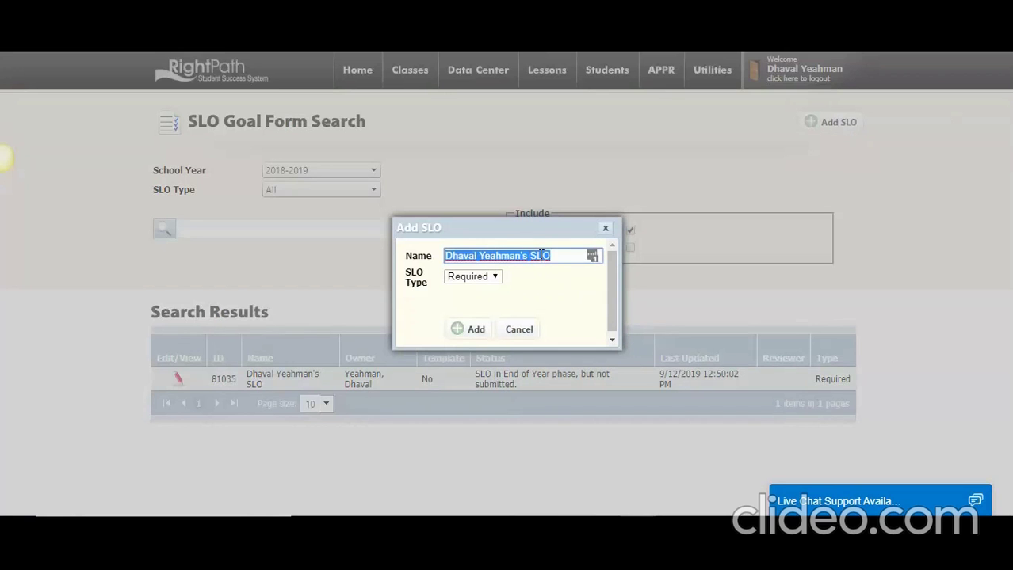
{"action": "type", "text": "Math"}
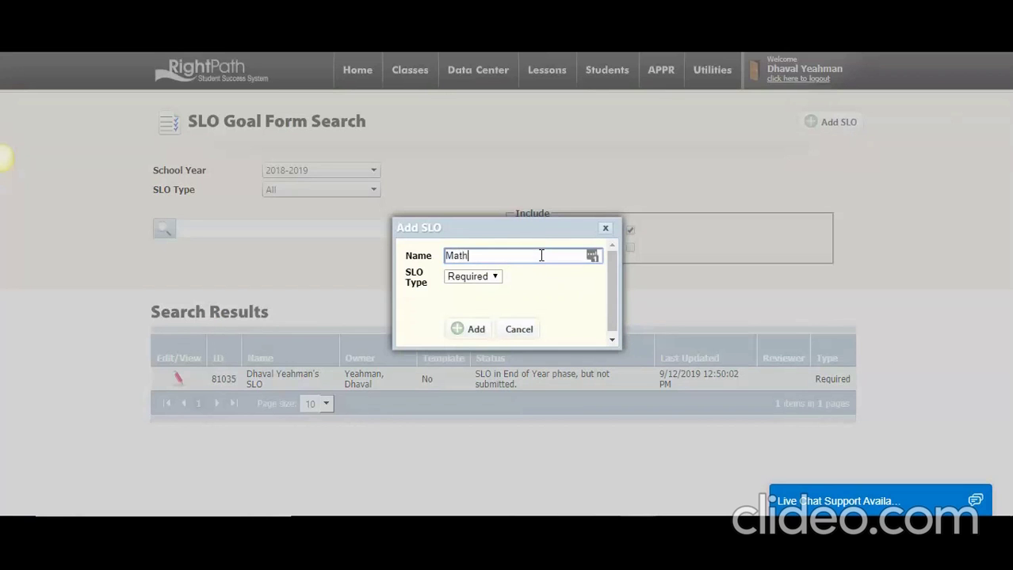
{"action": "left_click", "coordinate": [492, 276]}
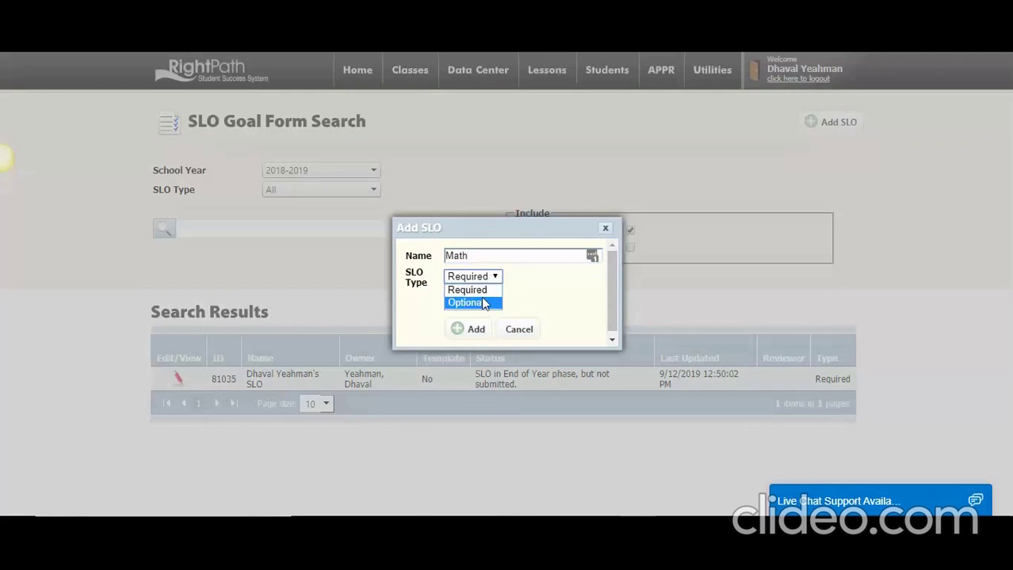
{"action": "left_click", "coordinate": [488, 294]}
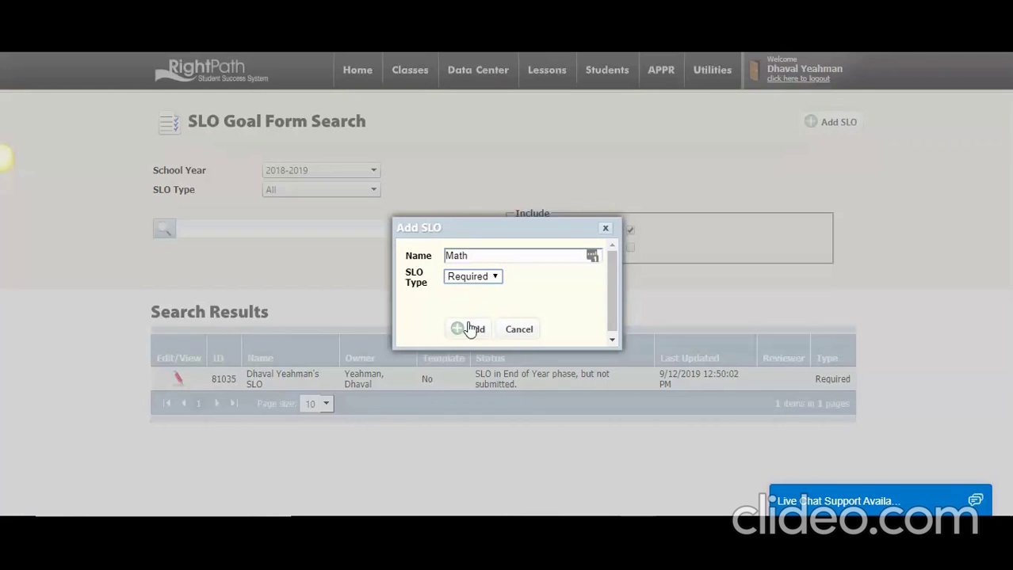
{"action": "left_click", "coordinate": [469, 329]}
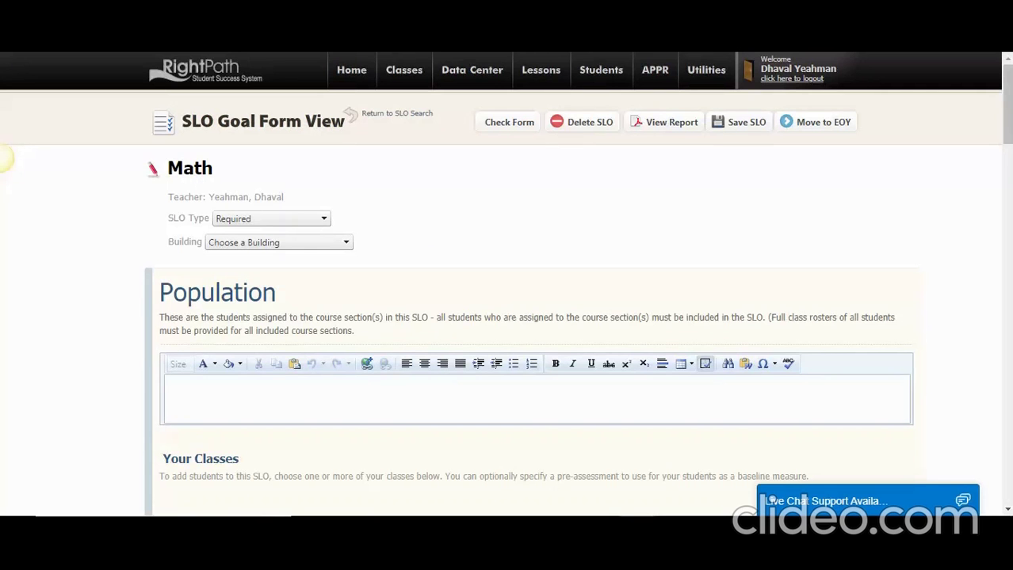
Choose Required as the Math SLO's type and assign it to the building Elem 4-6.
{"action": "left_click", "coordinate": [316, 218]}
{"action": "scroll", "coordinate": [316, 220], "scroll_direction": "down", "scroll_amount": 1}
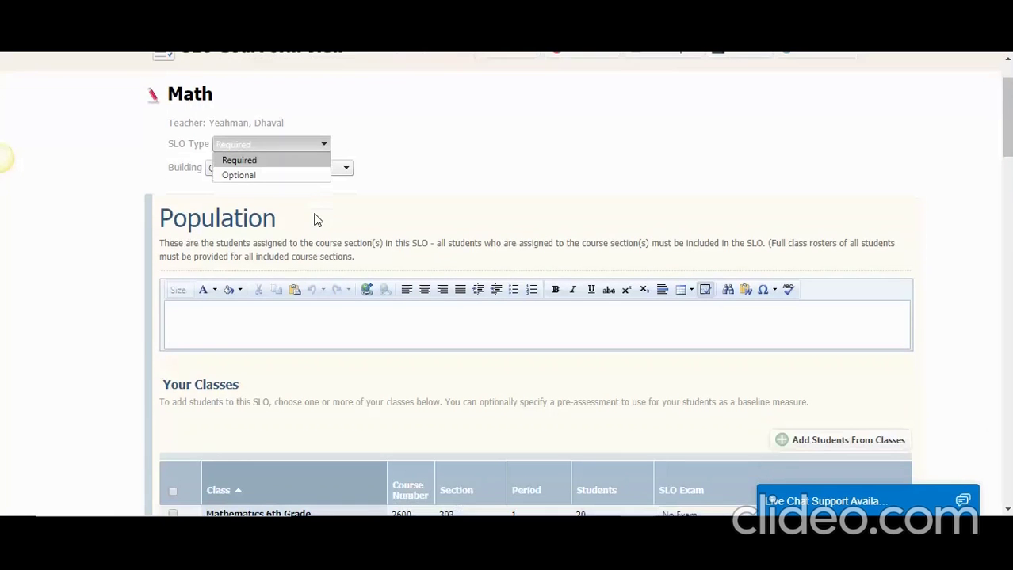
{"action": "left_click", "coordinate": [310, 161]}
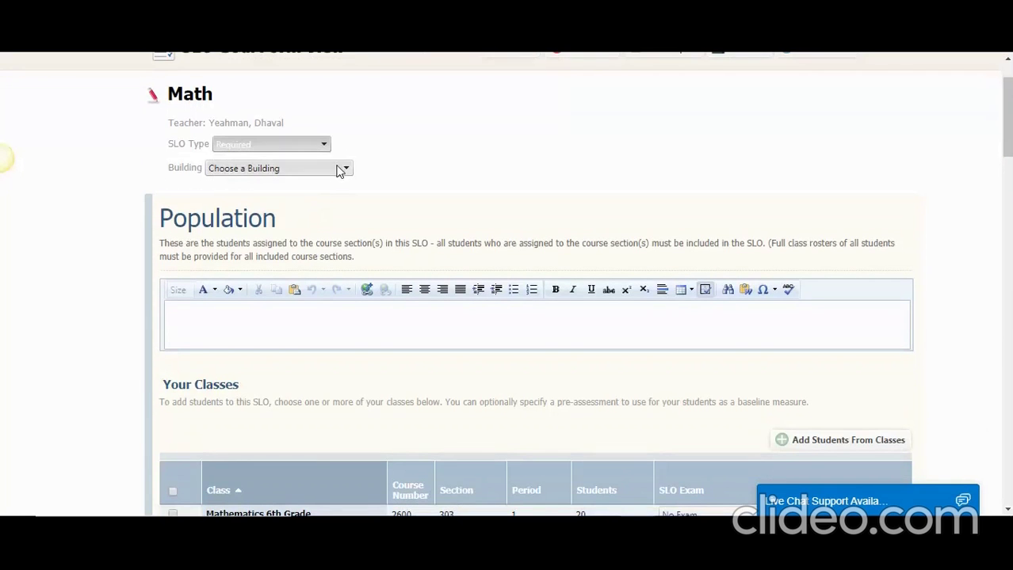
{"action": "left_click", "coordinate": [339, 170]}
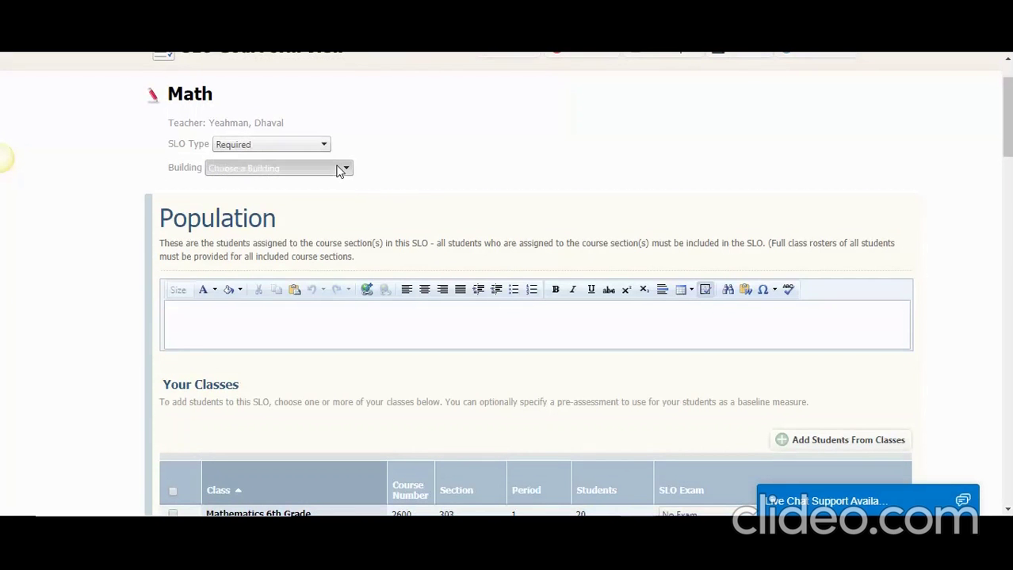
{"action": "left_click", "coordinate": [272, 199]}
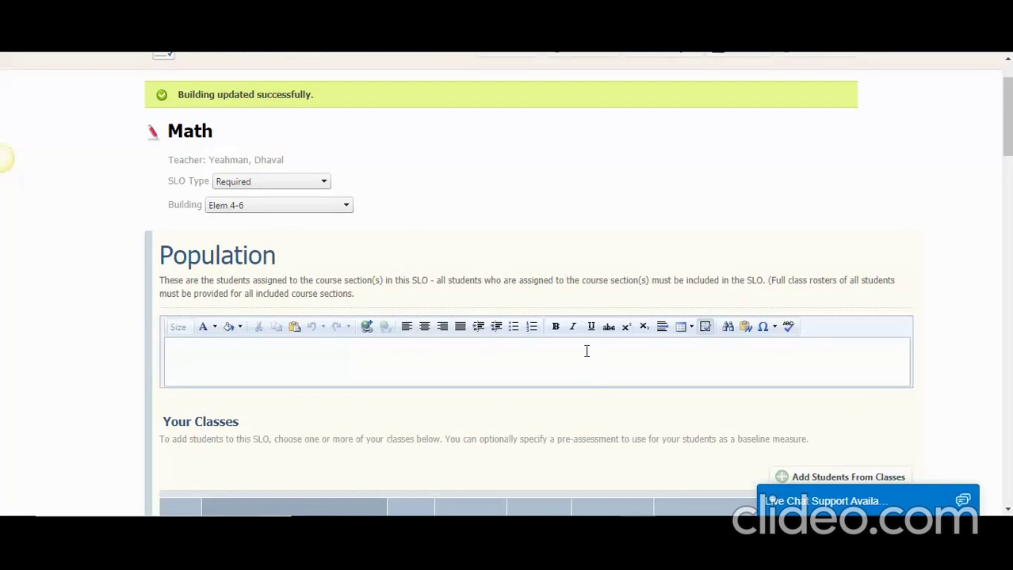
{"action": "scroll", "coordinate": [344, 102], "scroll_direction": "up", "scroll_amount": 2}
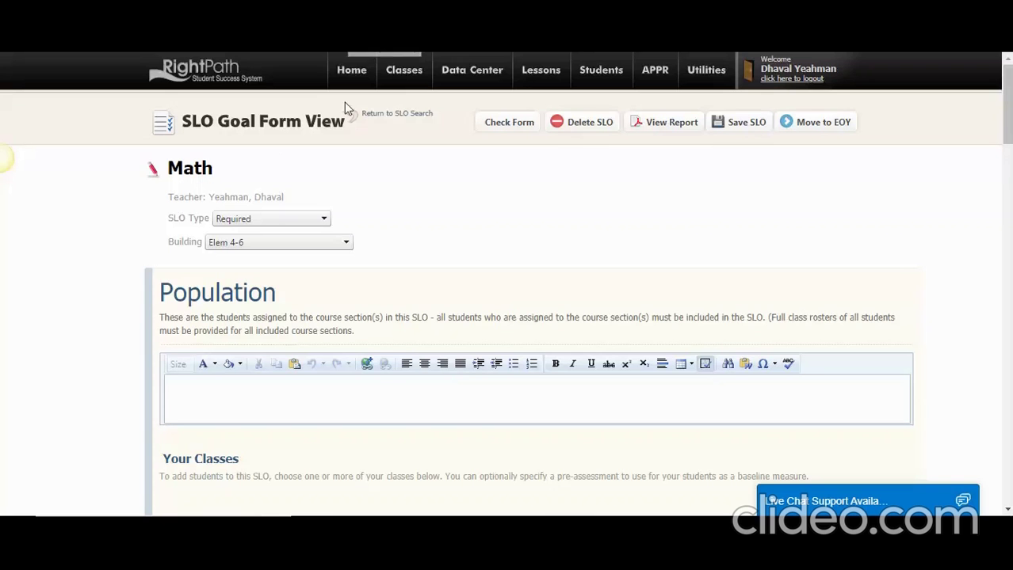
{"action": "left_click", "coordinate": [151, 170]}
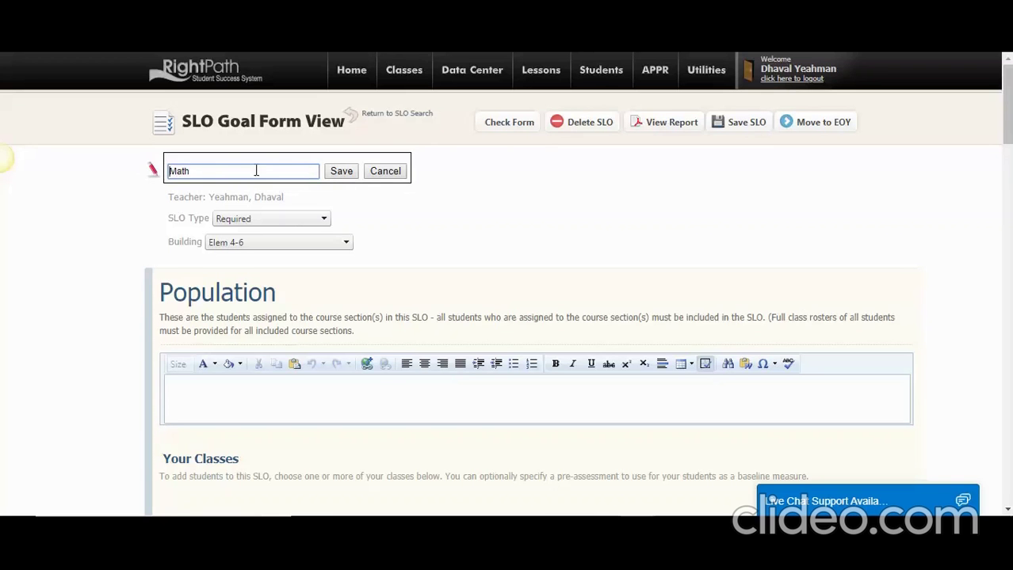
{"action": "left_click", "coordinate": [395, 176]}
Add the students from the Mathematics 6th Grade class, section 303, period 1, to the SLO.
{"action": "scroll", "coordinate": [130, 205], "scroll_direction": "down", "scroll_amount": 1}
{"action": "scroll", "coordinate": [130, 204], "scroll_direction": "down", "scroll_amount": 3}
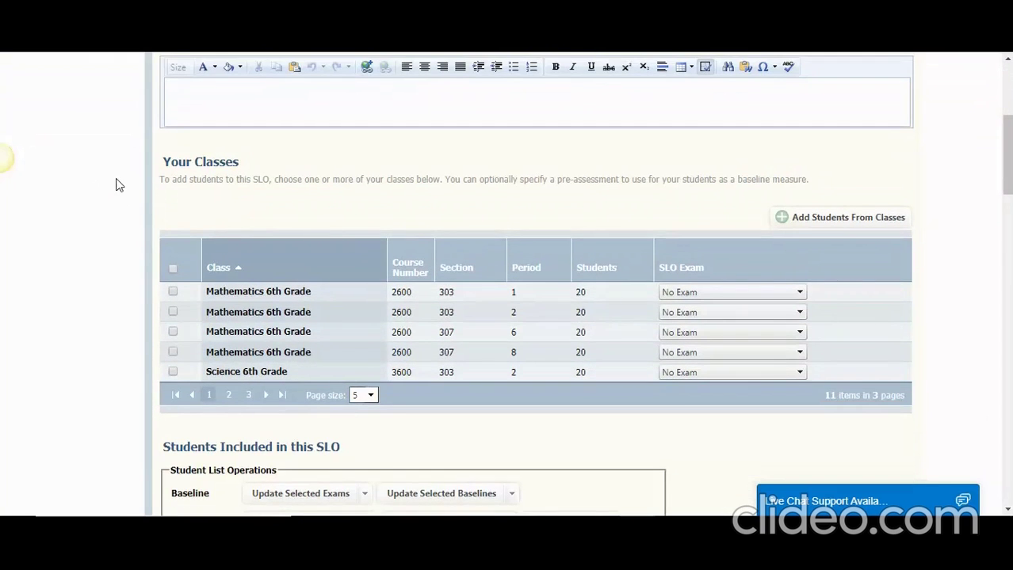
{"action": "left_click", "coordinate": [174, 293]}
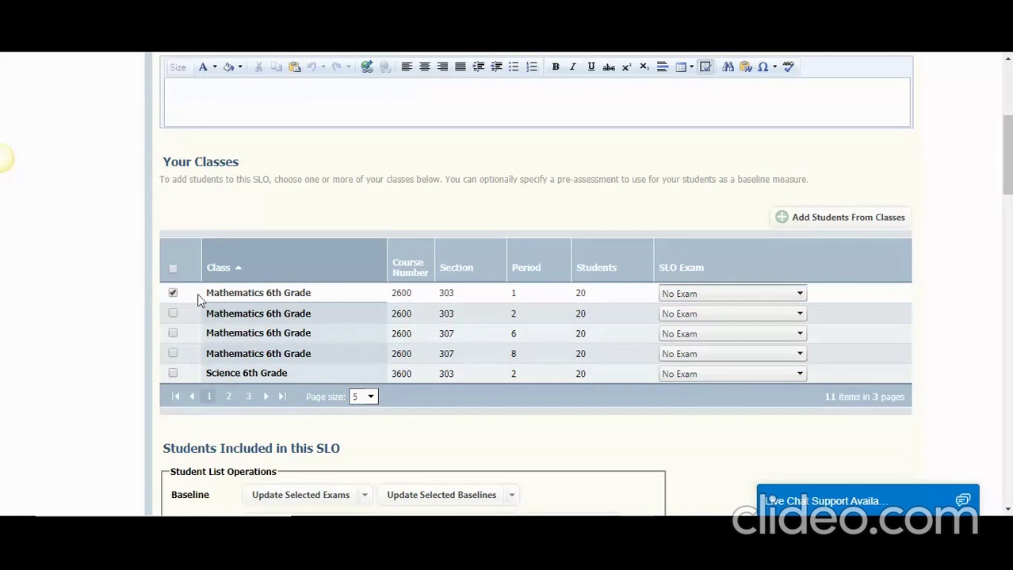
{"action": "left_click", "coordinate": [271, 294]}
{"action": "left_click", "coordinate": [840, 220]}
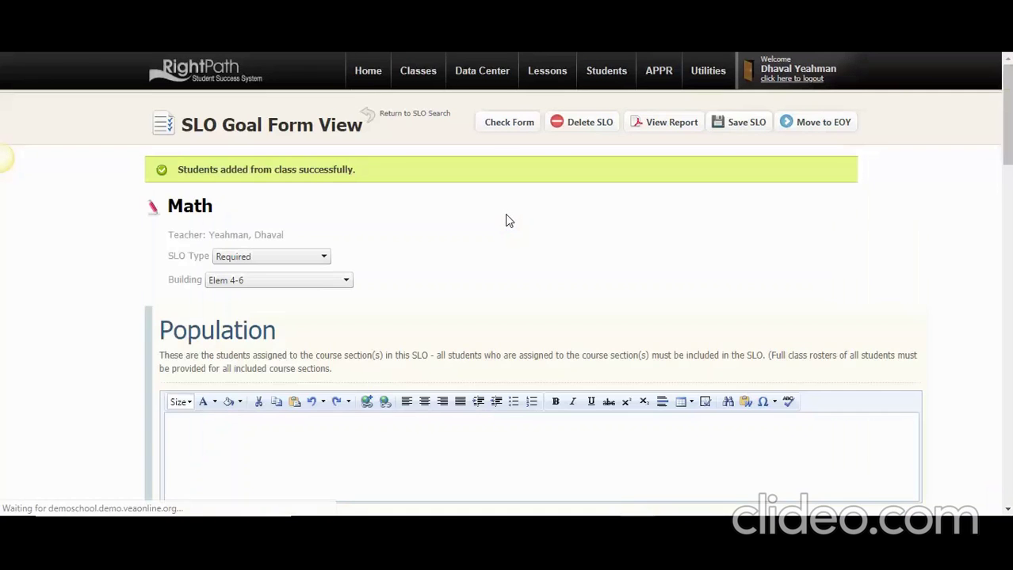
Try to remove the first two students of the period 1 class from the SLO's student list.
{"action": "scroll", "coordinate": [501, 218], "scroll_direction": "down", "scroll_amount": 9}
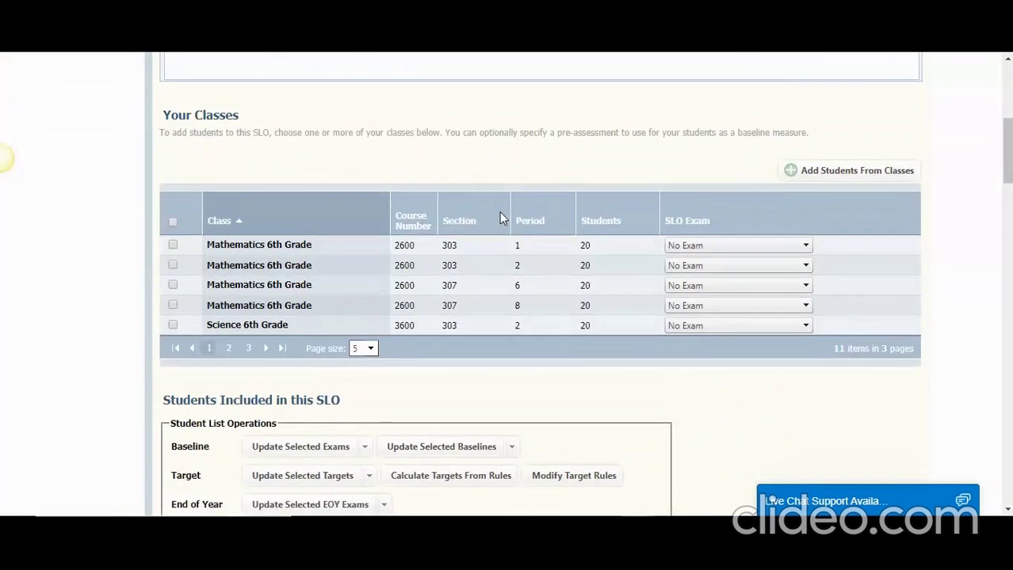
{"action": "scroll", "coordinate": [501, 218], "scroll_direction": "down", "scroll_amount": 3}
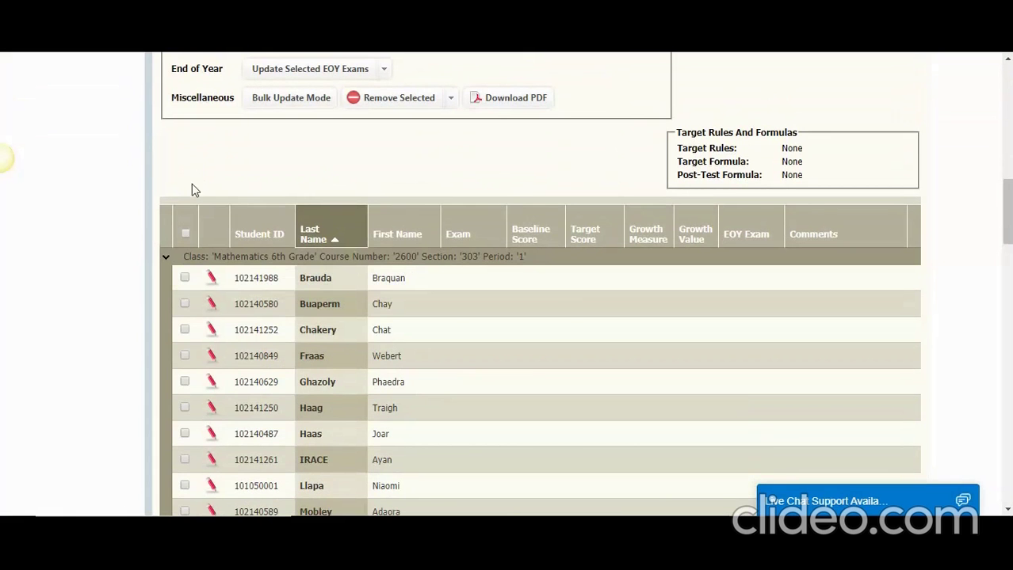
{"action": "left_click", "coordinate": [185, 278]}
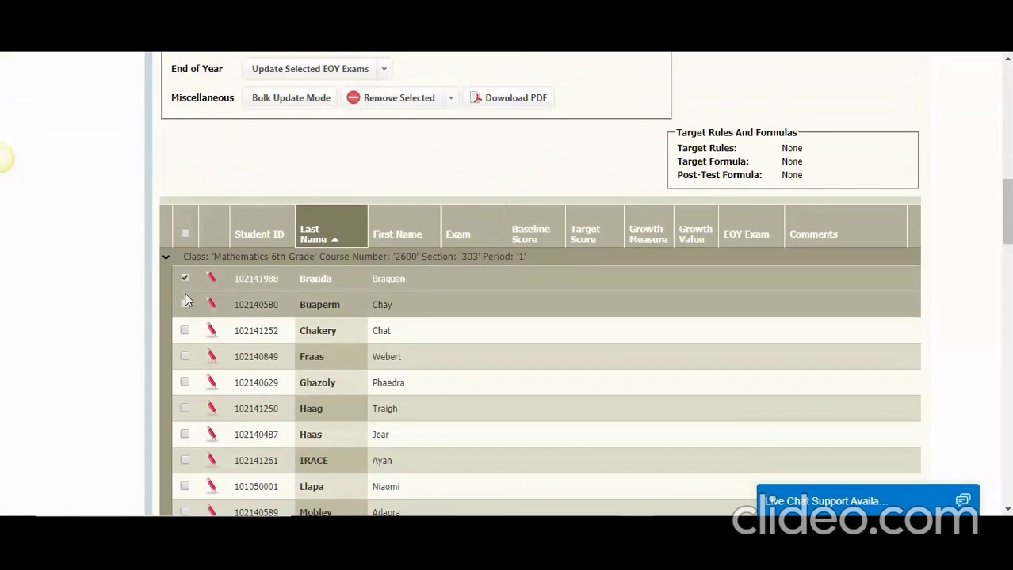
{"action": "left_click", "coordinate": [185, 306]}
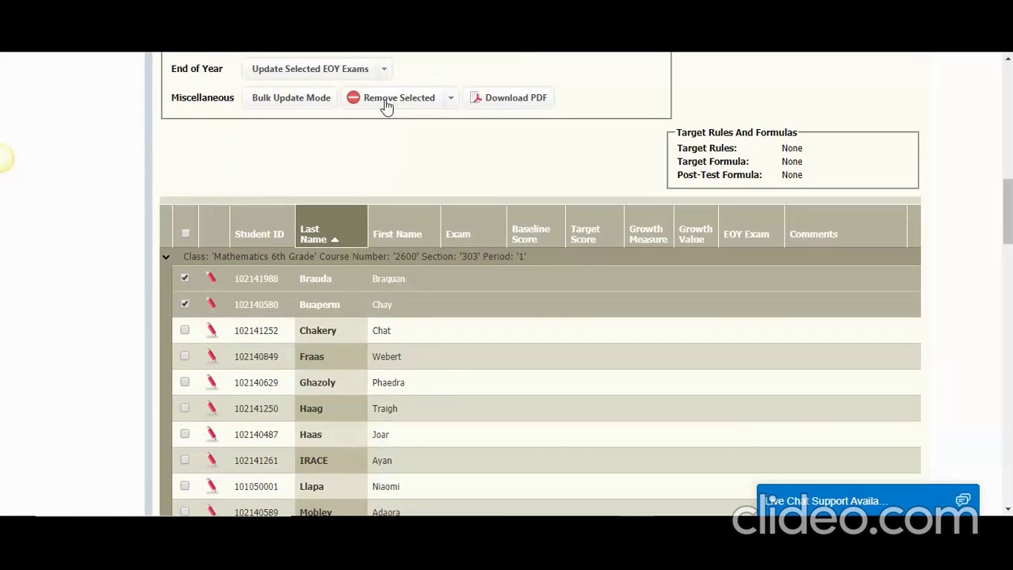
{"action": "left_click", "coordinate": [385, 106]}
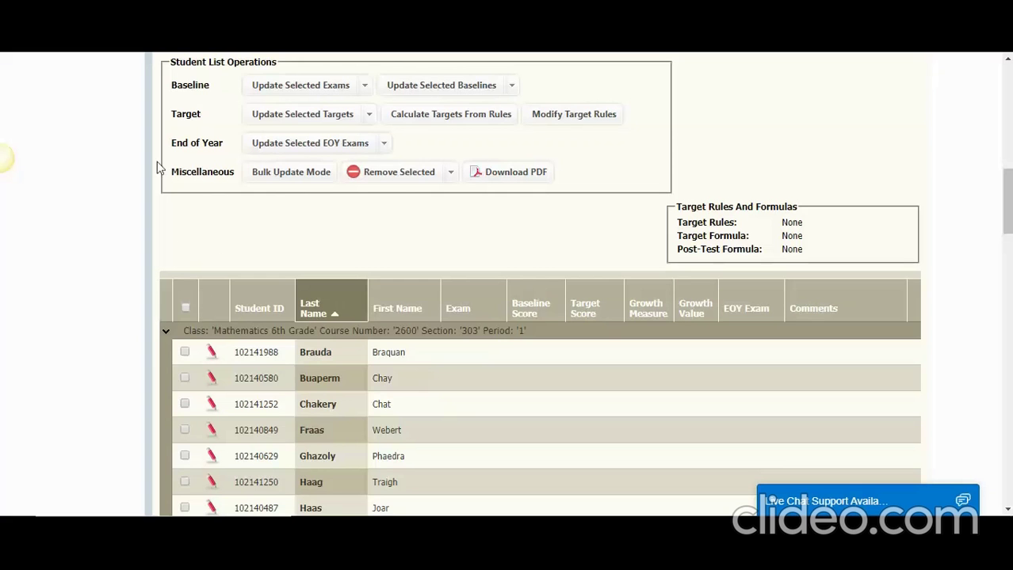
Switch the student list to bulk update and set the first three students' baseline scores to 80, 95 and 87.6.
{"action": "left_click", "coordinate": [295, 183]}
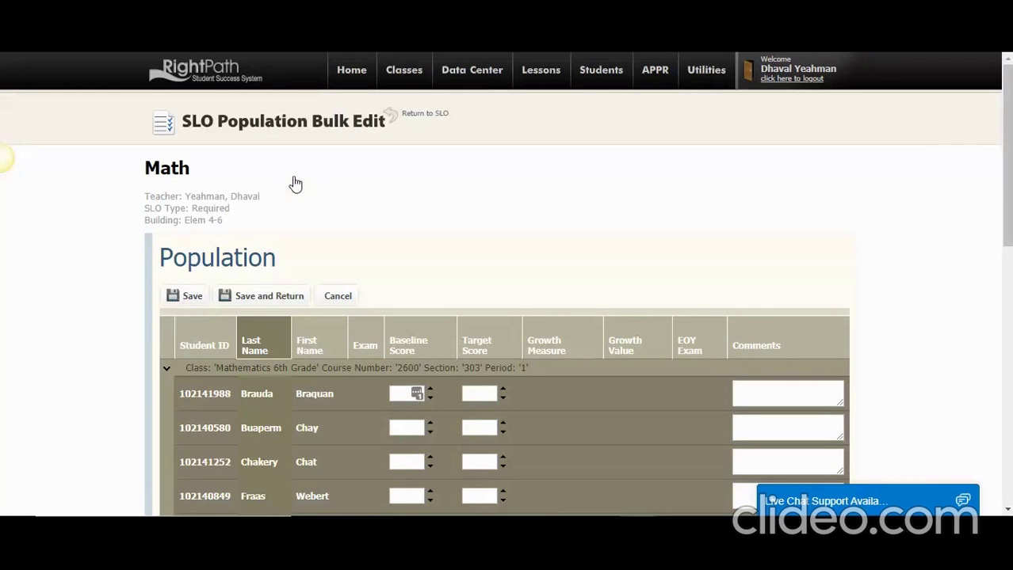
{"action": "left_click", "coordinate": [393, 394]}
{"action": "type", "text": "84"}
{"action": "key", "text": "Return"}
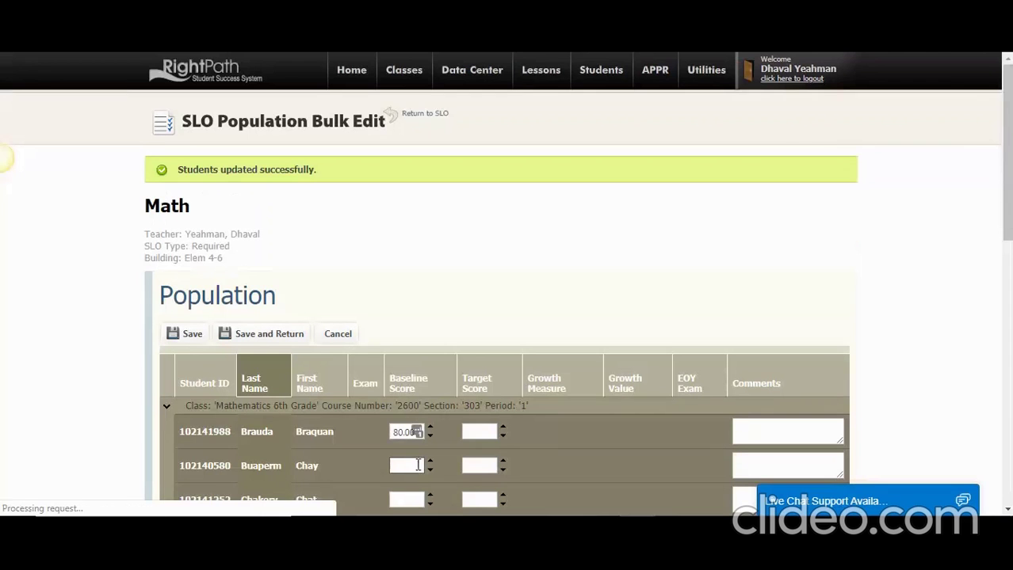
{"action": "left_click", "coordinate": [404, 466]}
{"action": "type", "text": "95"}
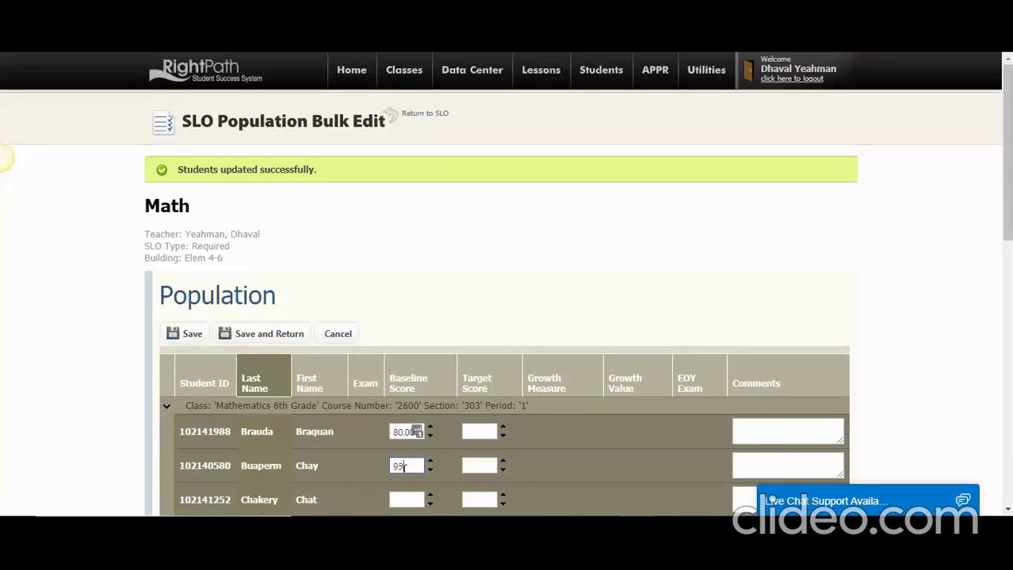
{"action": "left_click", "coordinate": [410, 500]}
{"action": "type", "text": "87."}
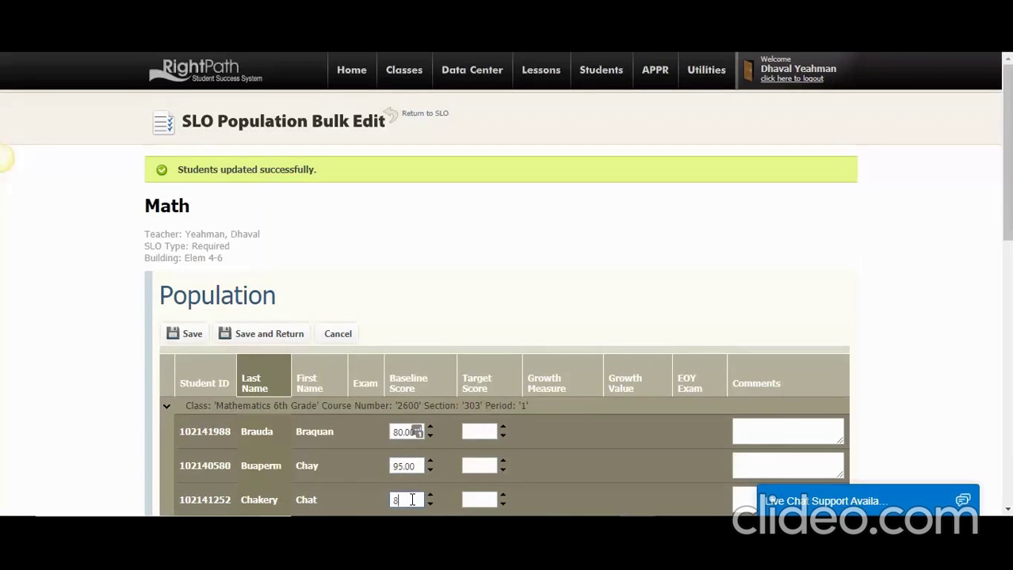
{"action": "type", "text": "6"}
Set the fourth to eighth students' baseline scores to 65, 78, 72, 87 and 90, then save and return to the SLO.
{"action": "scroll", "coordinate": [428, 444], "scroll_direction": "down", "scroll_amount": 3}
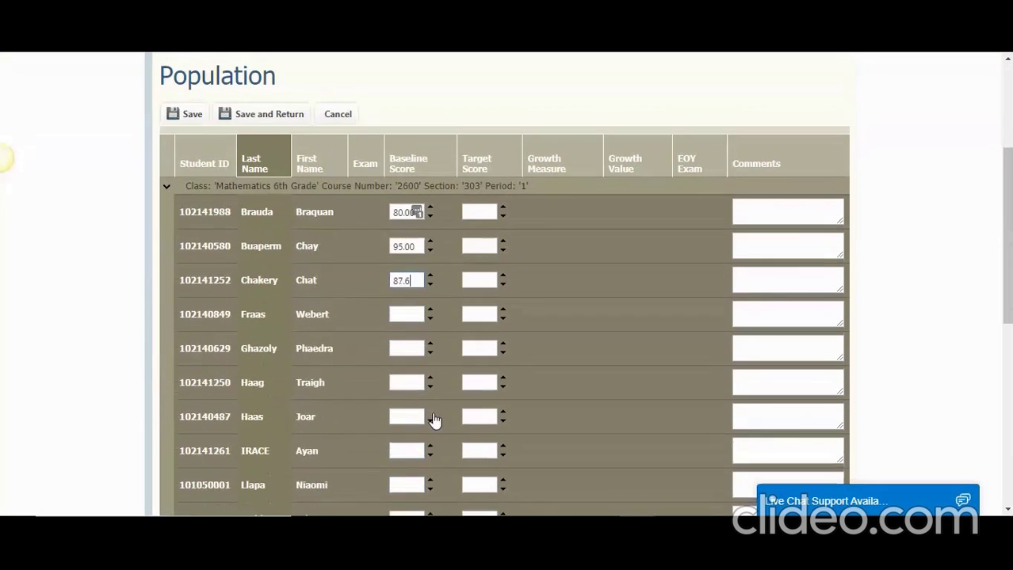
{"action": "left_click", "coordinate": [406, 310]}
{"action": "type", "text": "65"}
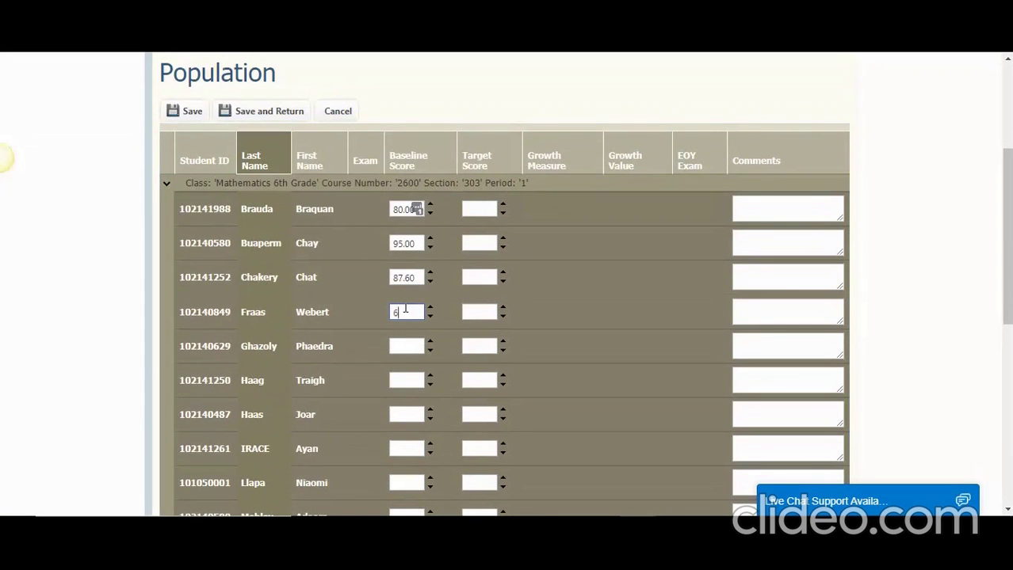
{"action": "left_click", "coordinate": [415, 346]}
{"action": "type", "text": "78"}
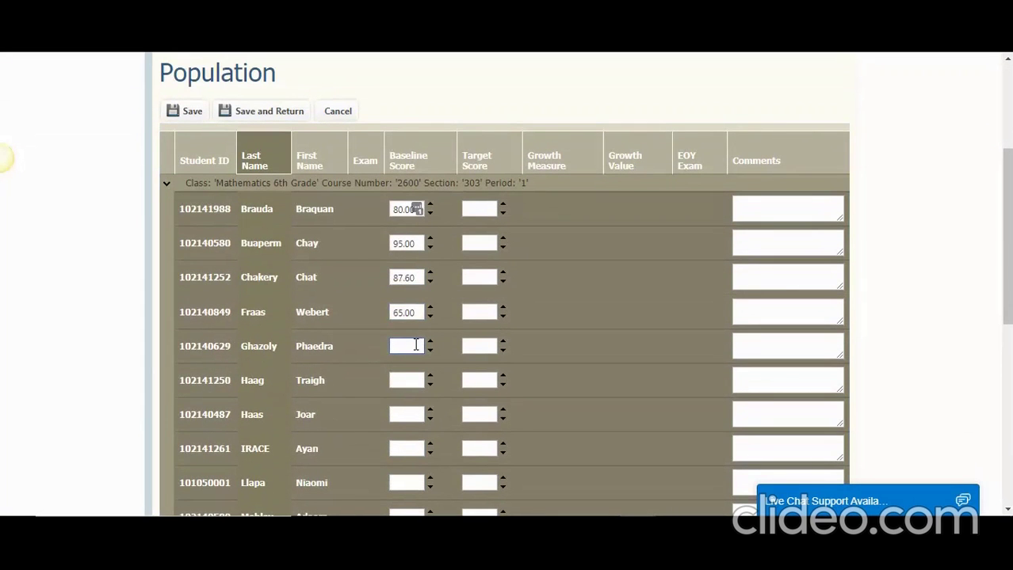
{"action": "left_click", "coordinate": [403, 381]}
{"action": "type", "text": "72"}
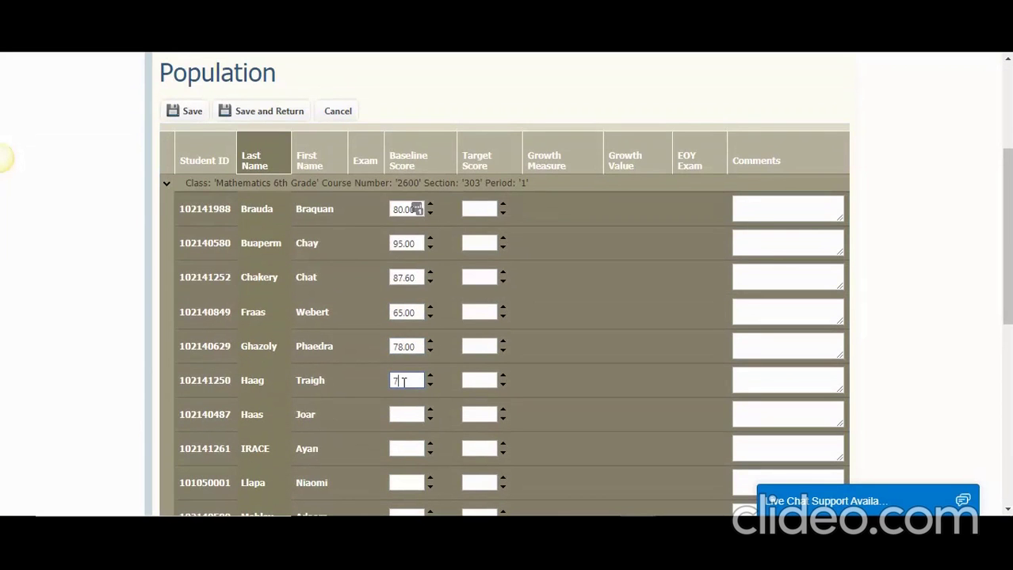
{"action": "left_click", "coordinate": [399, 414]}
{"action": "type", "text": "87"}
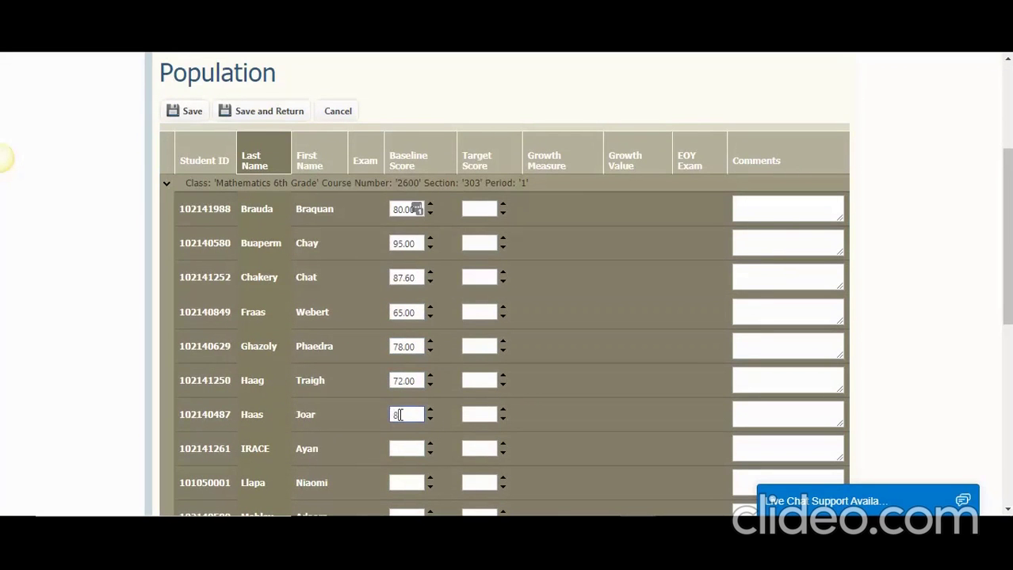
{"action": "left_click", "coordinate": [404, 449]}
{"action": "type", "text": "90"}
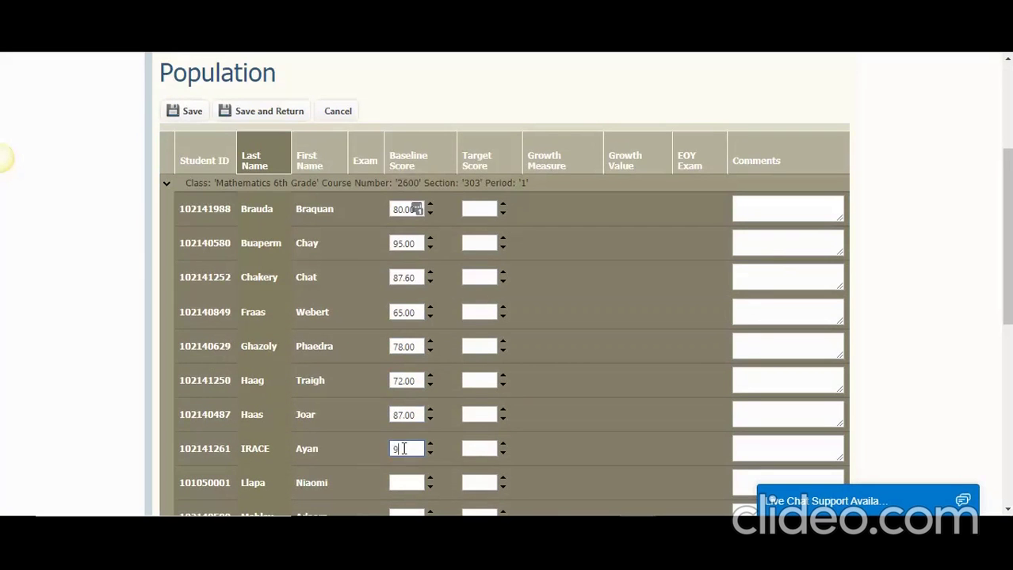
{"action": "double_click", "coordinate": [400, 313]}
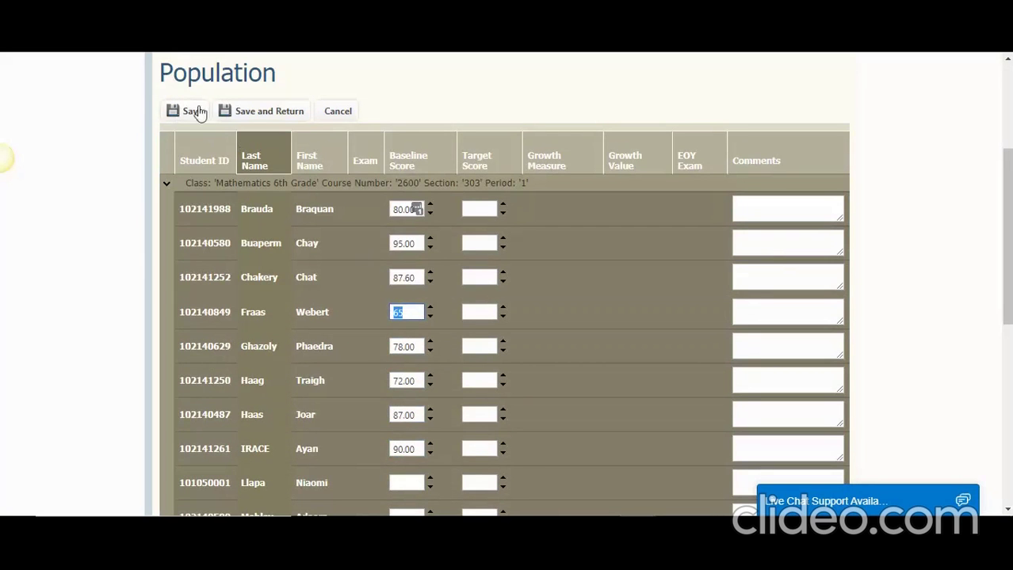
{"action": "left_click", "coordinate": [247, 112]}
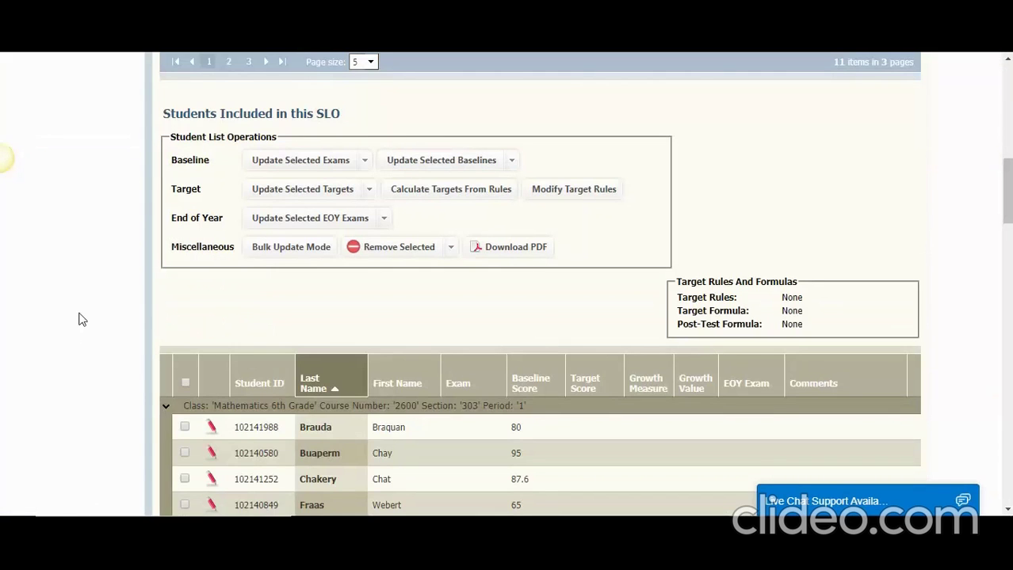
Select all students in the SLO and set their target scores to a raw growth of 1, based on a 100-point exam.
{"action": "scroll", "coordinate": [80, 317], "scroll_direction": "down", "scroll_amount": 1}
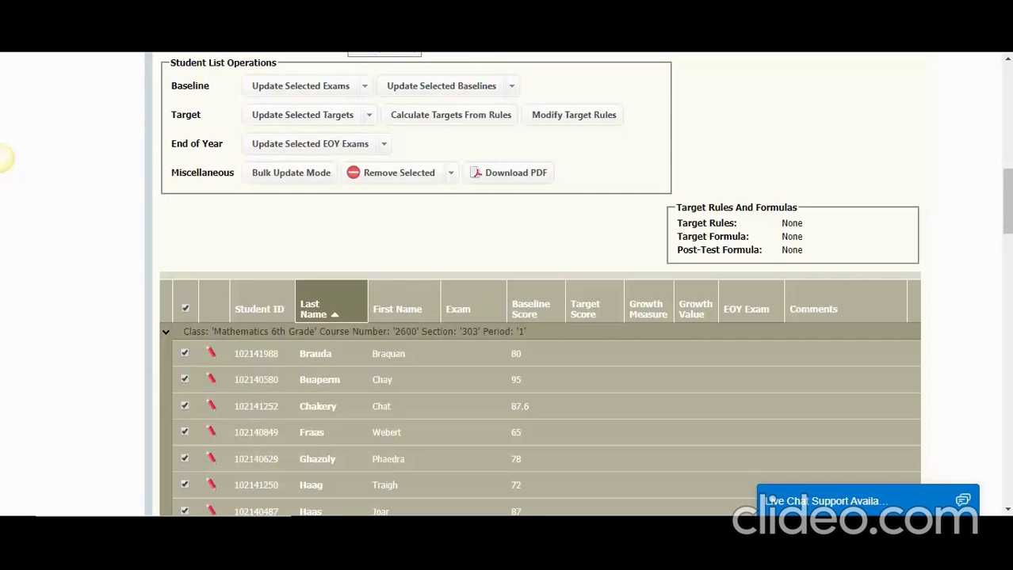
{"action": "left_click", "coordinate": [185, 309]}
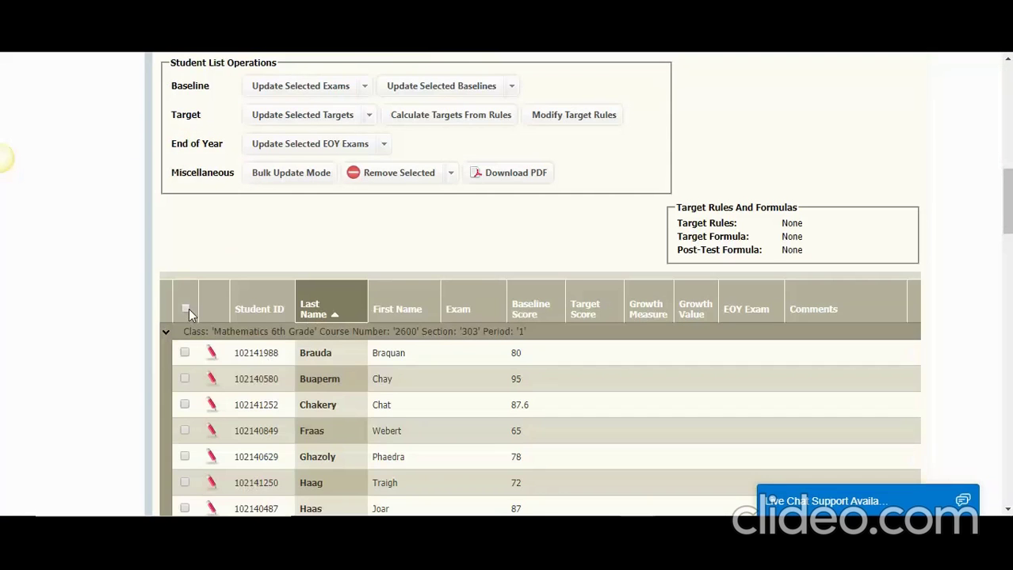
{"action": "left_click", "coordinate": [185, 309]}
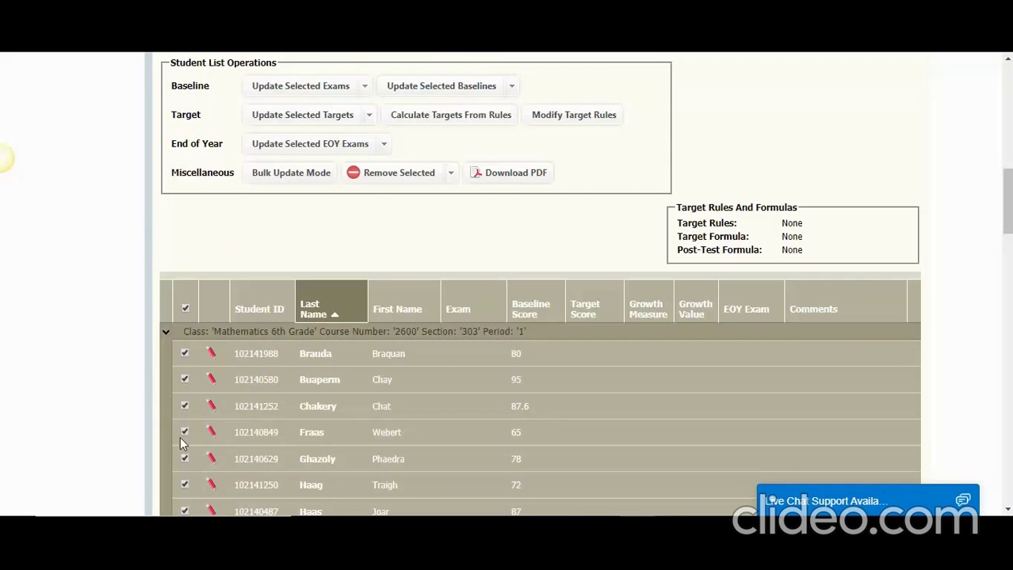
{"action": "left_click", "coordinate": [307, 119]}
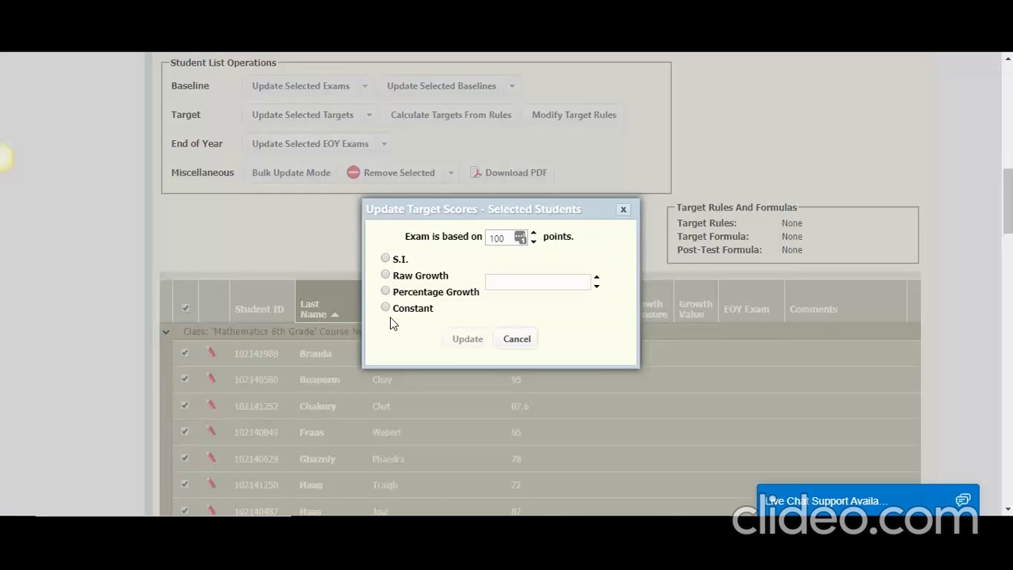
{"action": "left_click", "coordinate": [399, 277]}
{"action": "left_click", "coordinate": [520, 282]}
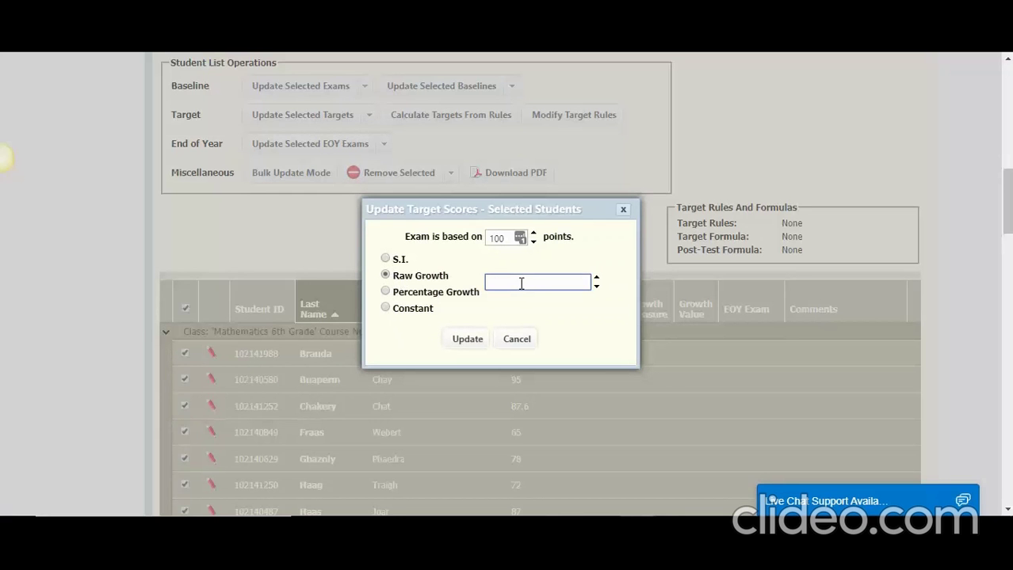
{"action": "type", "text": "1"}
{"action": "left_click", "coordinate": [468, 340]}
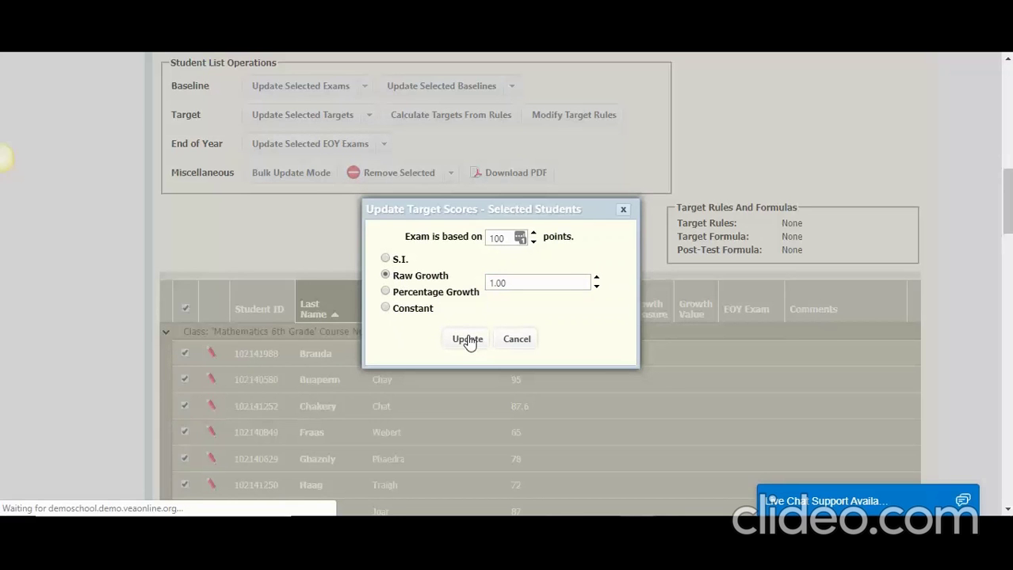
{"action": "scroll", "coordinate": [470, 343], "scroll_direction": "down", "scroll_amount": 10}
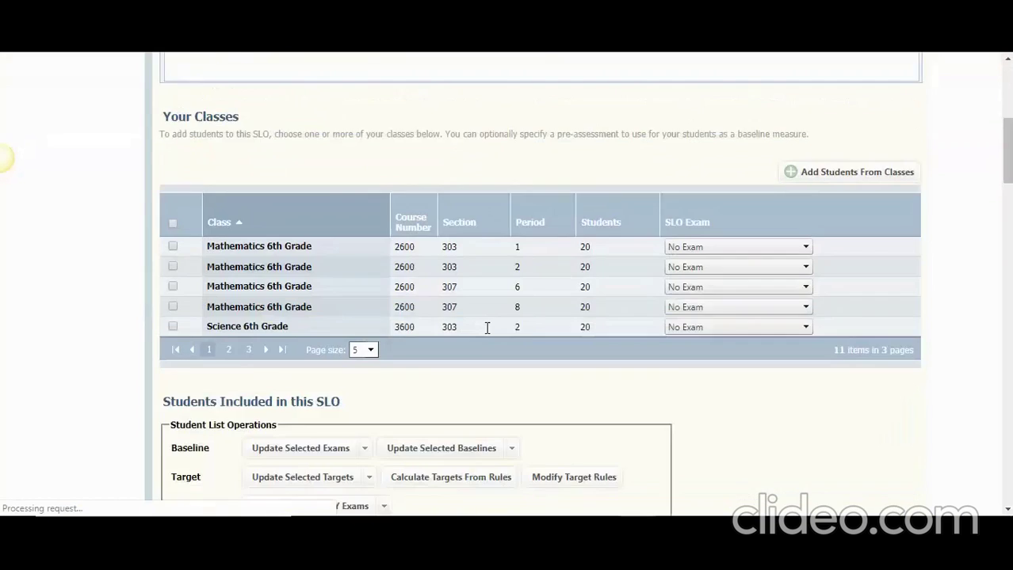
{"action": "scroll", "coordinate": [487, 328], "scroll_direction": "down", "scroll_amount": 3}
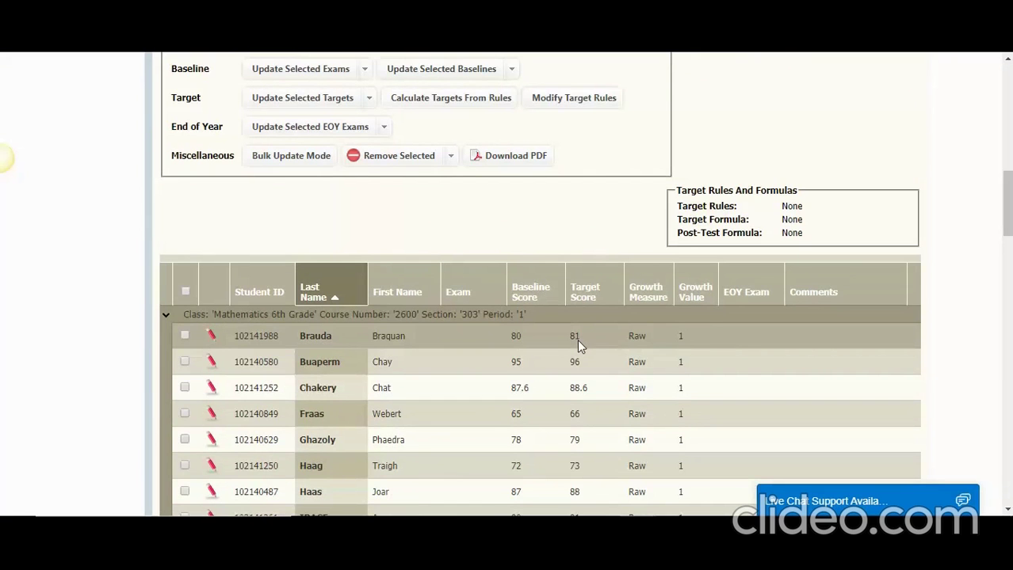
{"action": "left_click", "coordinate": [392, 96]}
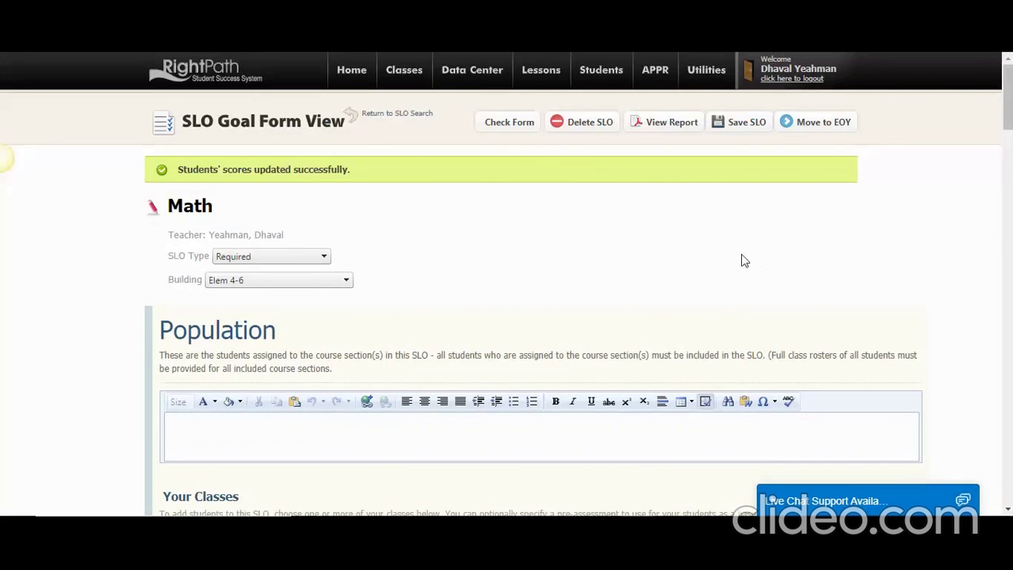
Check the SLO goal form for missing entries and save the SLO.
{"action": "left_click", "coordinate": [502, 127]}
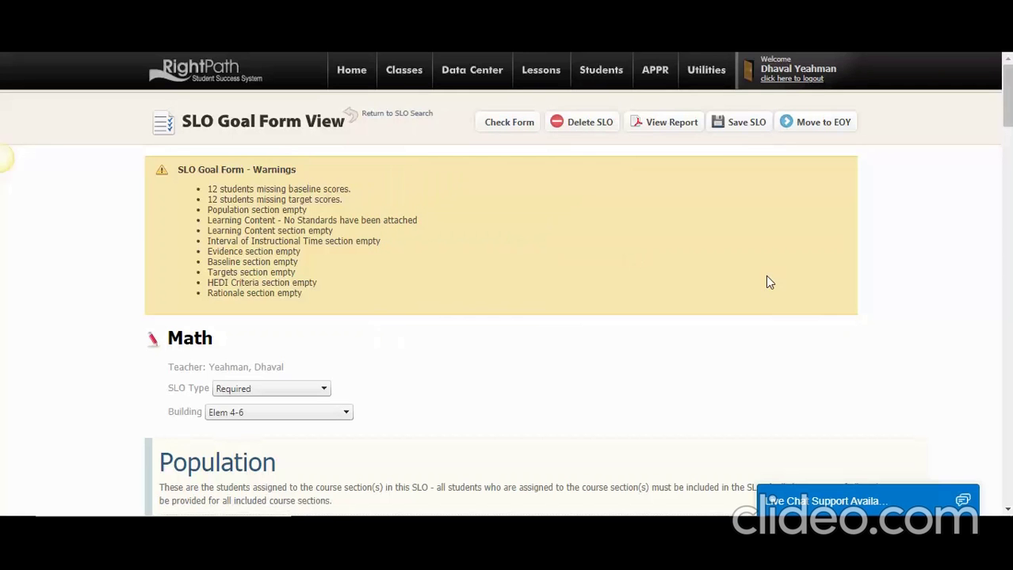
{"action": "left_click", "coordinate": [742, 131]}
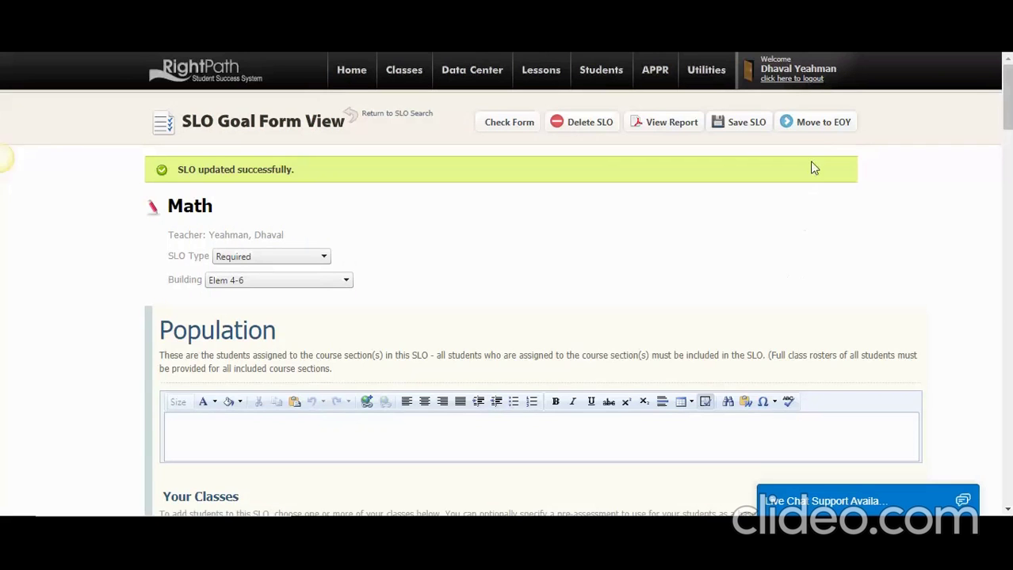
Move the Math SLO to End of Year mode and open all its students for bulk updating.
{"action": "left_click", "coordinate": [820, 125]}
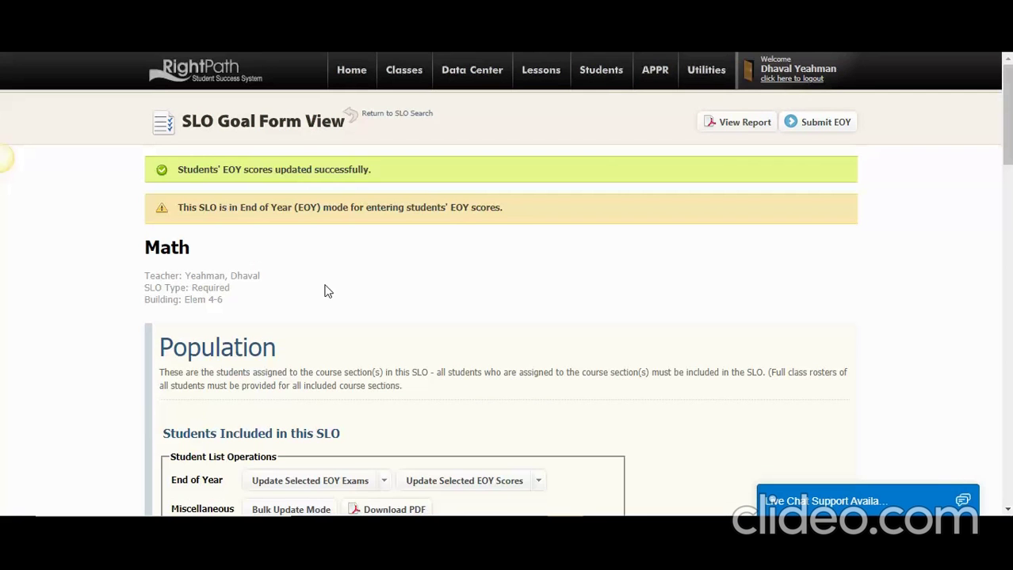
{"action": "scroll", "coordinate": [325, 291], "scroll_direction": "down", "scroll_amount": 4}
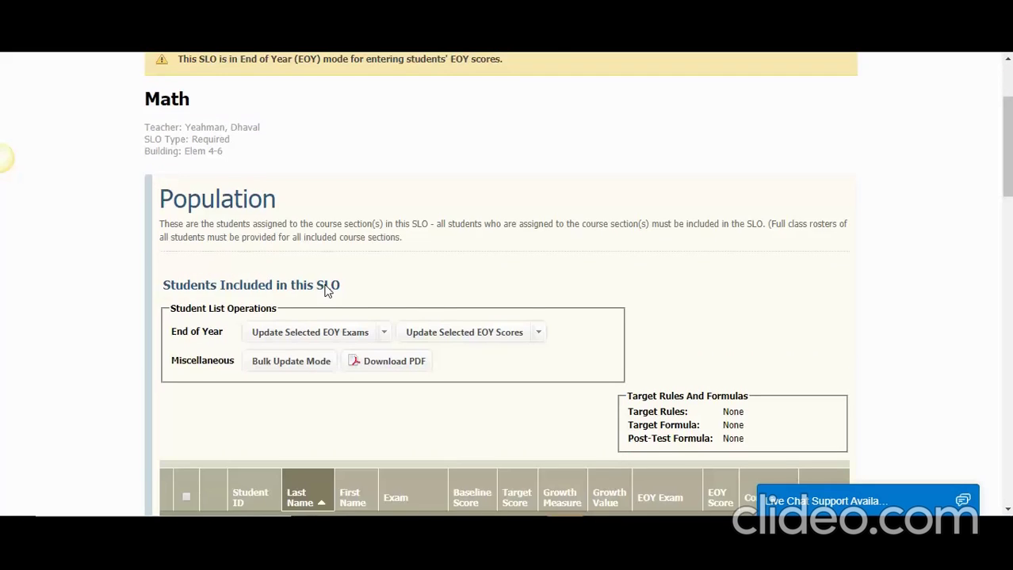
{"action": "left_click", "coordinate": [186, 423]}
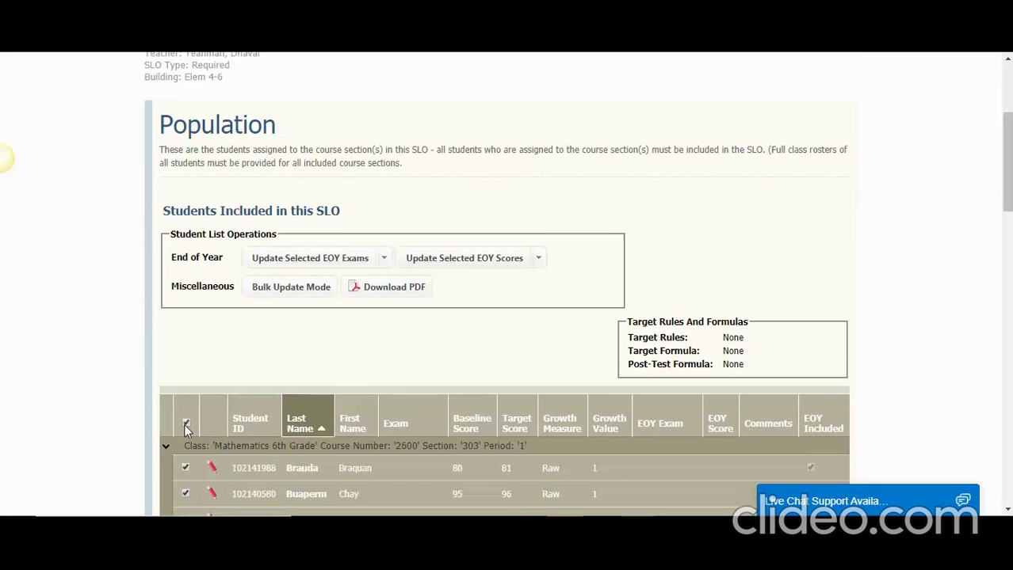
{"action": "scroll", "coordinate": [174, 367], "scroll_direction": "down", "scroll_amount": 1}
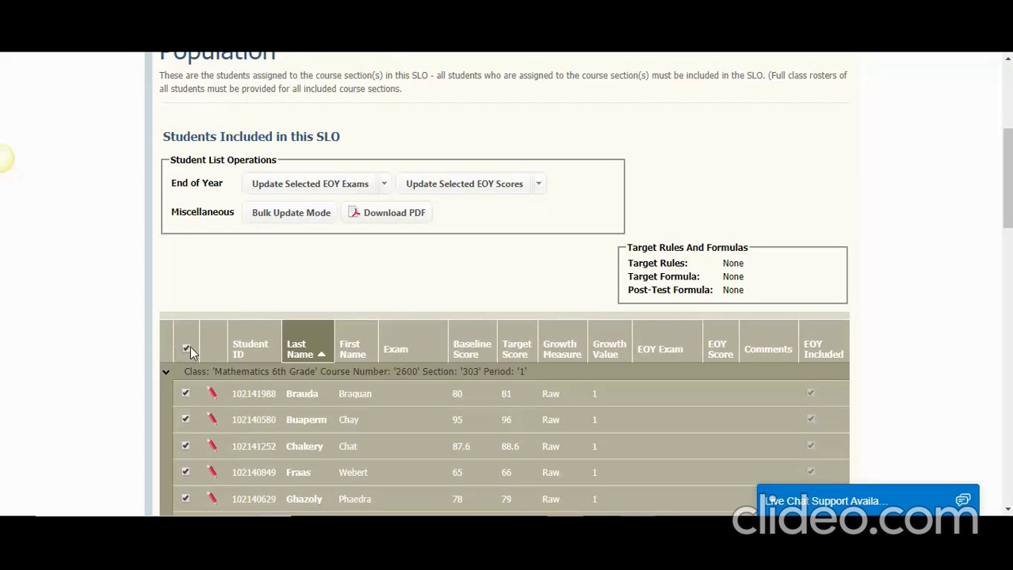
{"action": "left_click", "coordinate": [312, 224]}
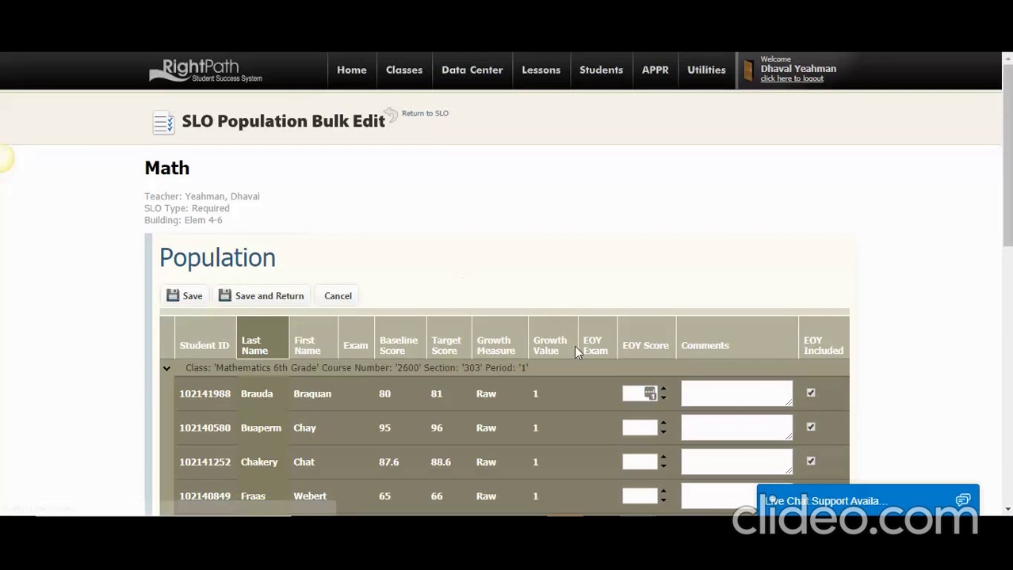
Set the first four students' EOY scores to 90, 87, 68 and 82.
{"action": "left_click", "coordinate": [636, 394]}
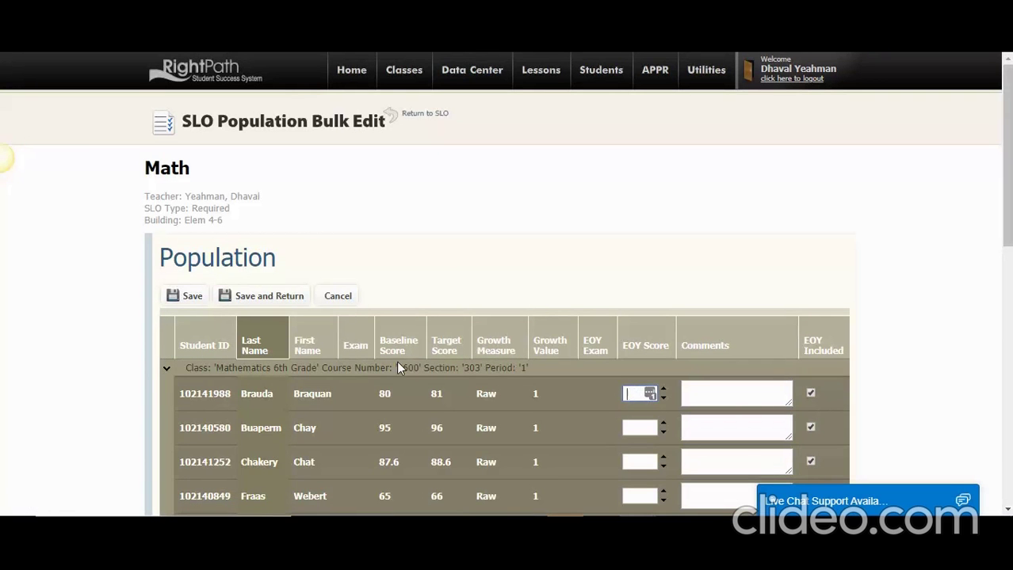
{"action": "type", "text": "90"}
{"action": "left_click", "coordinate": [632, 428]}
{"action": "type", "text": "87"}
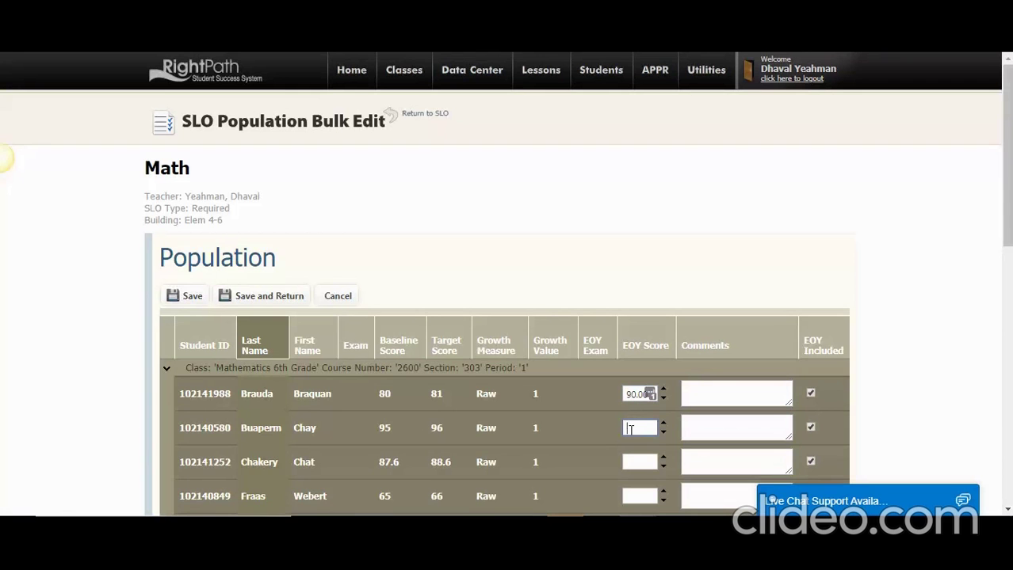
{"action": "left_click", "coordinate": [632, 462]}
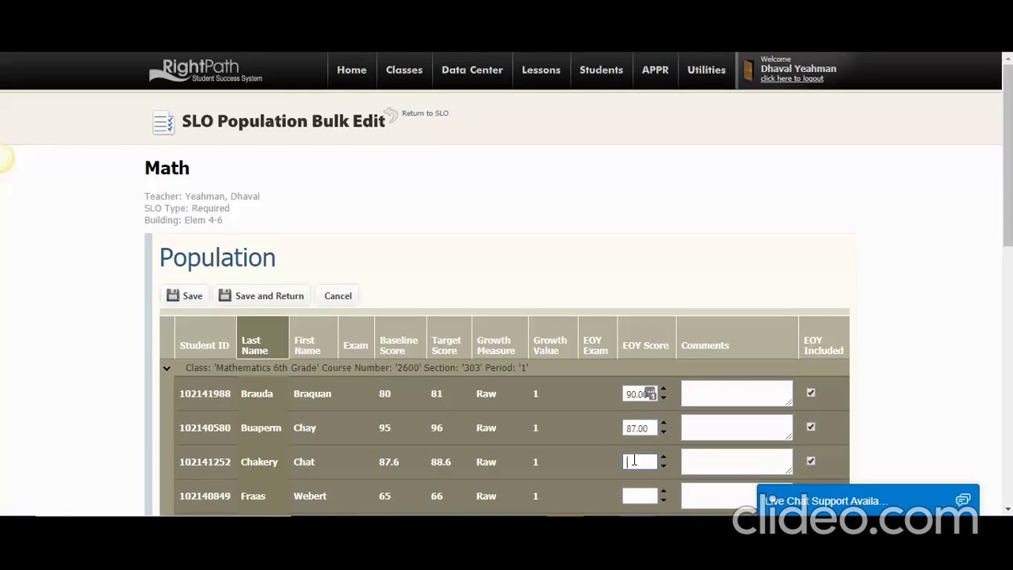
{"action": "type", "text": "68"}
{"action": "left_click", "coordinate": [634, 496]}
{"action": "type", "text": "83"}
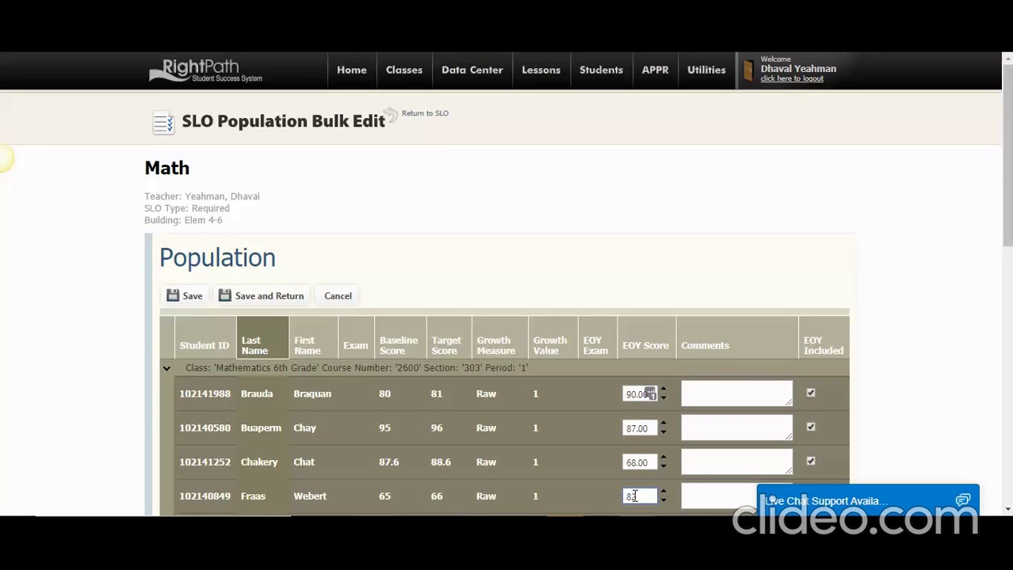
{"action": "key", "text": "BackSpace"}
{"action": "type", "text": "2"}
Save the EOY scores back to the SLO and submit the end-of-year goal form for approval.
{"action": "left_click", "coordinate": [262, 299]}
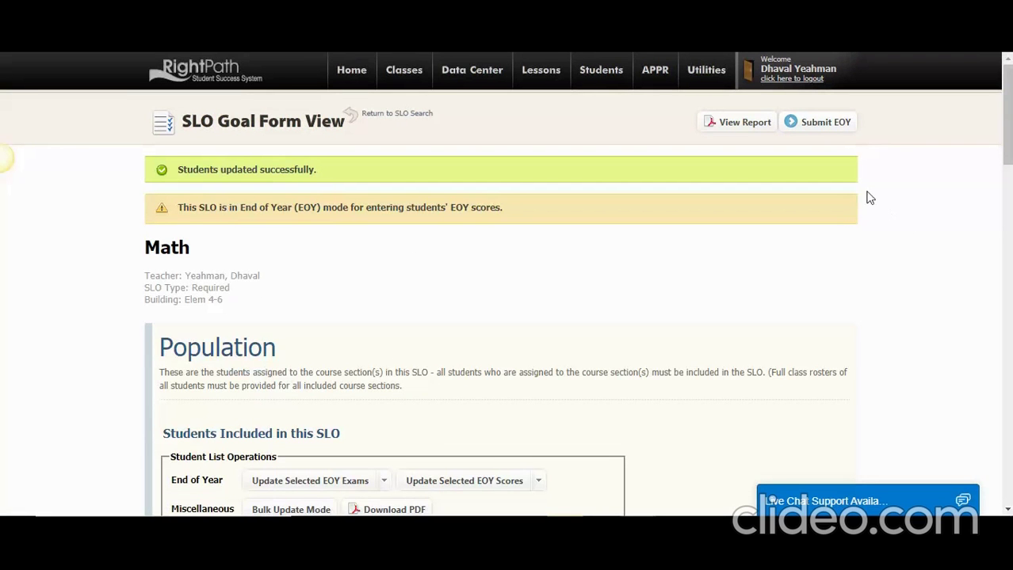
{"action": "left_click", "coordinate": [824, 124]}
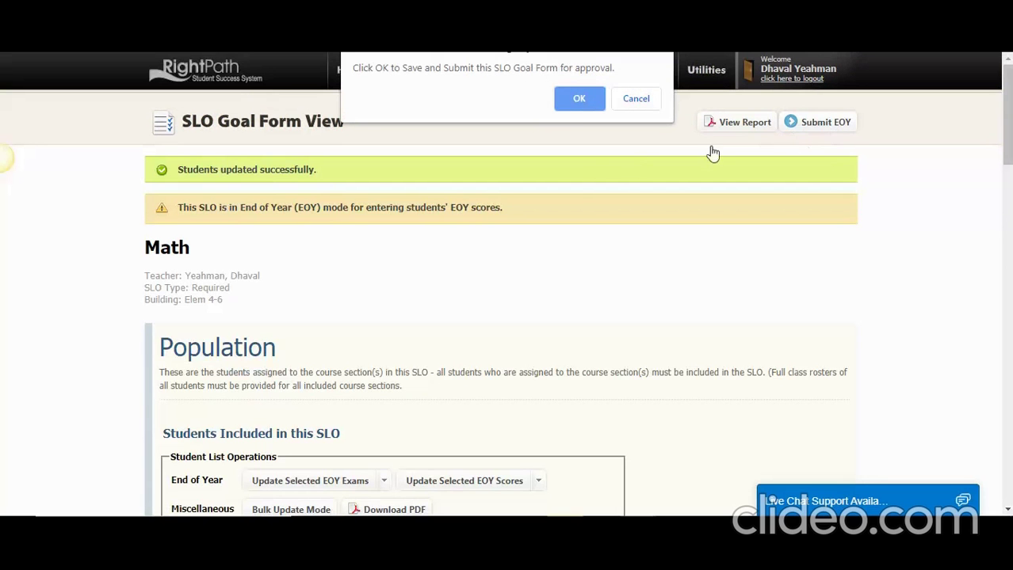
{"action": "left_click", "coordinate": [578, 100]}
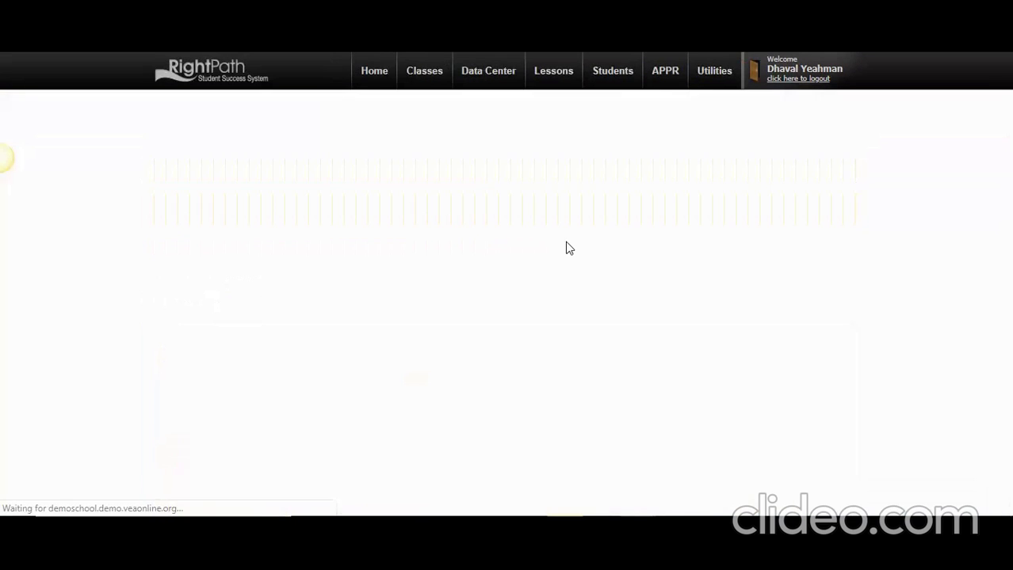